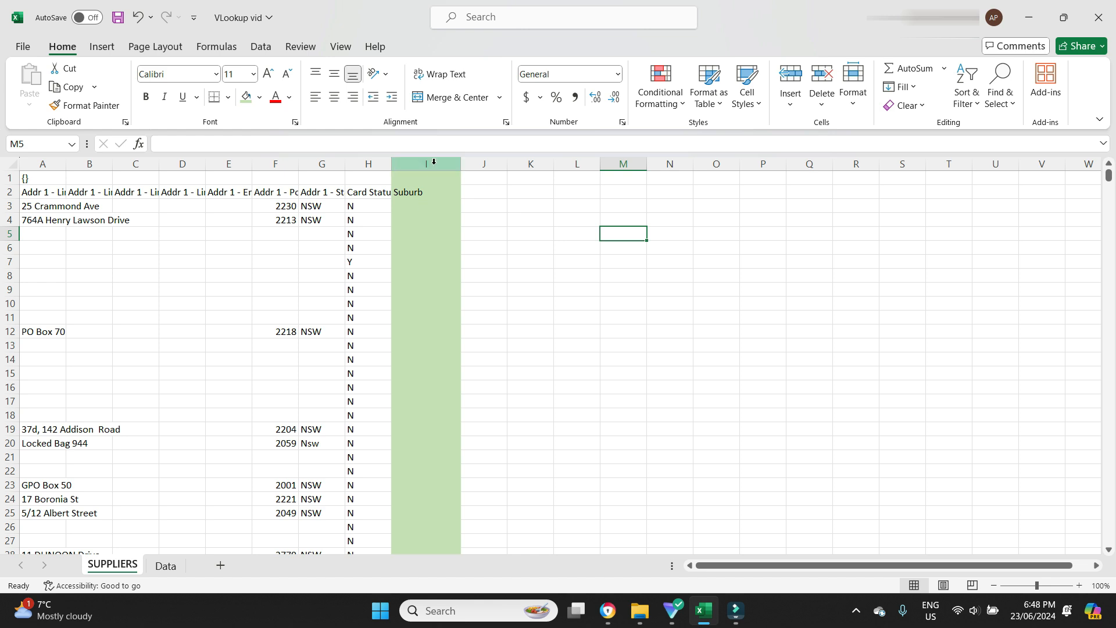
# Compare the address data on the SUPPLIERS sheet with the address and suburb columns on the Data sheet
pyautogui.click(417, 204)
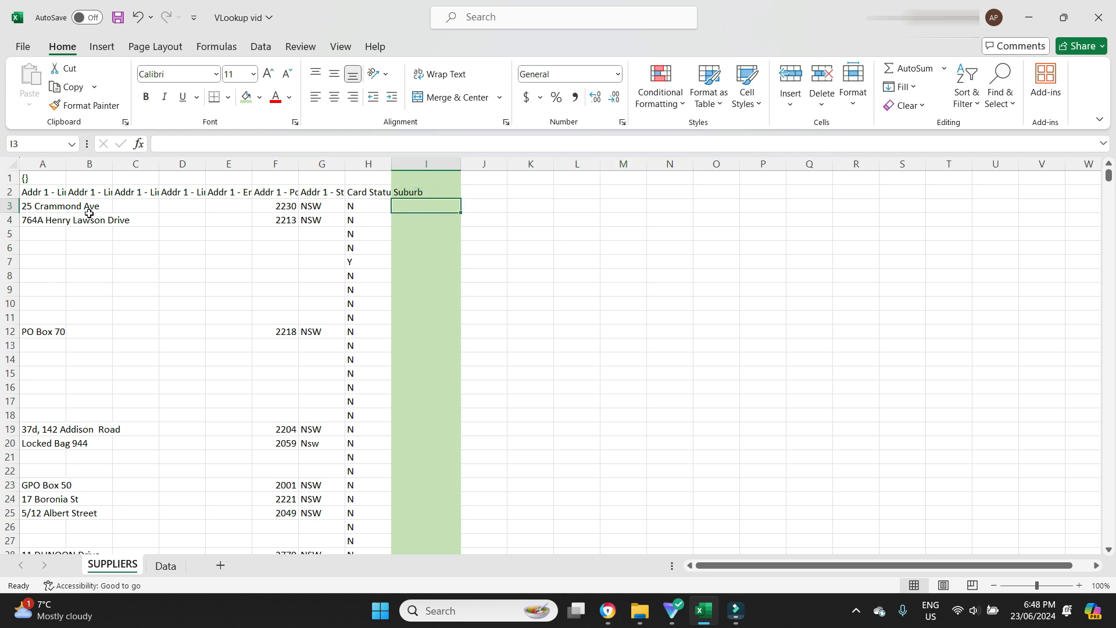
pyautogui.click(30, 208)
pyautogui.click(162, 207)
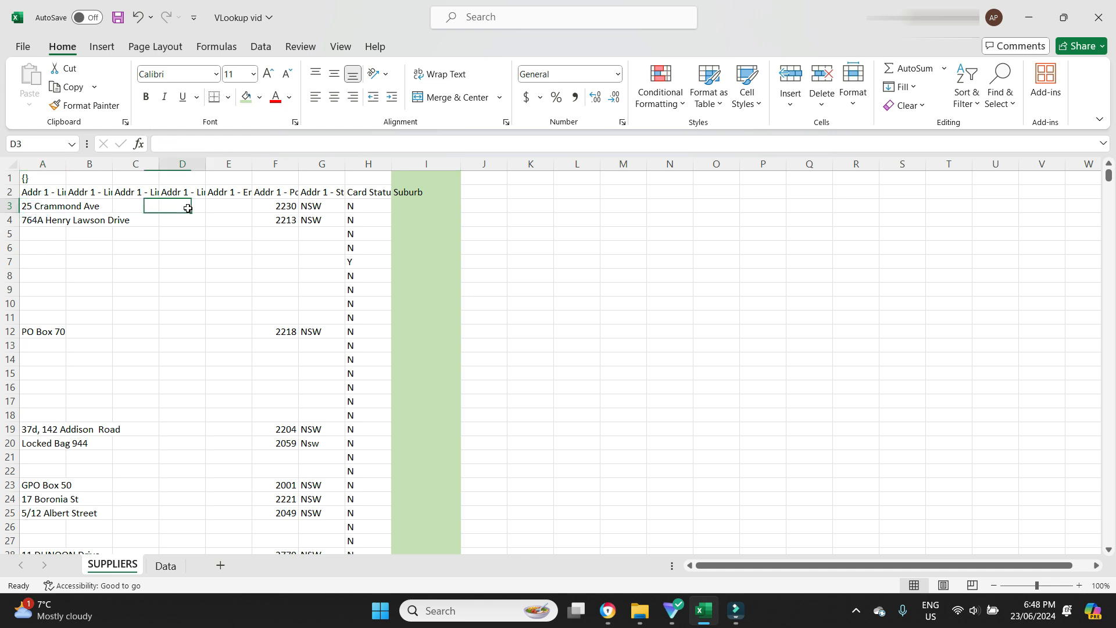
pyautogui.click(165, 566)
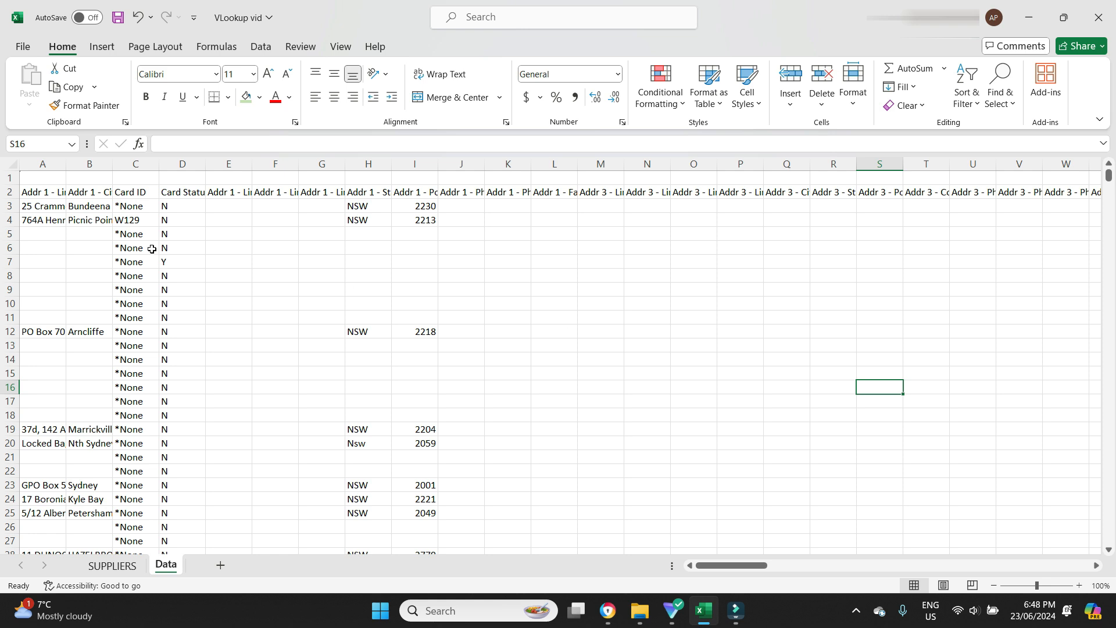
pyautogui.click(90, 164)
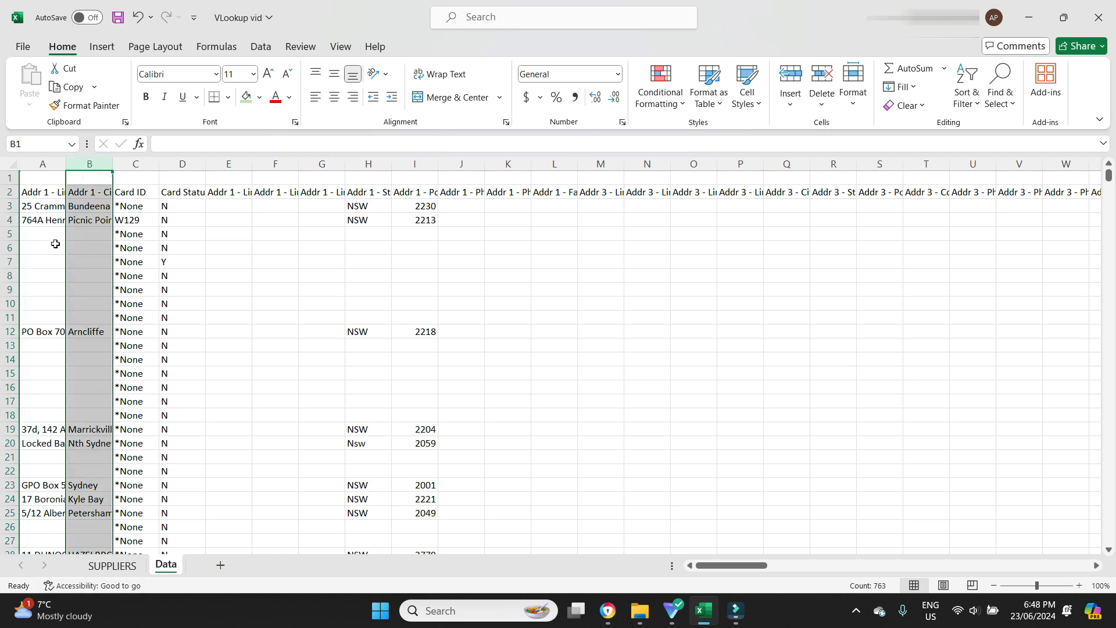
pyautogui.click(112, 564)
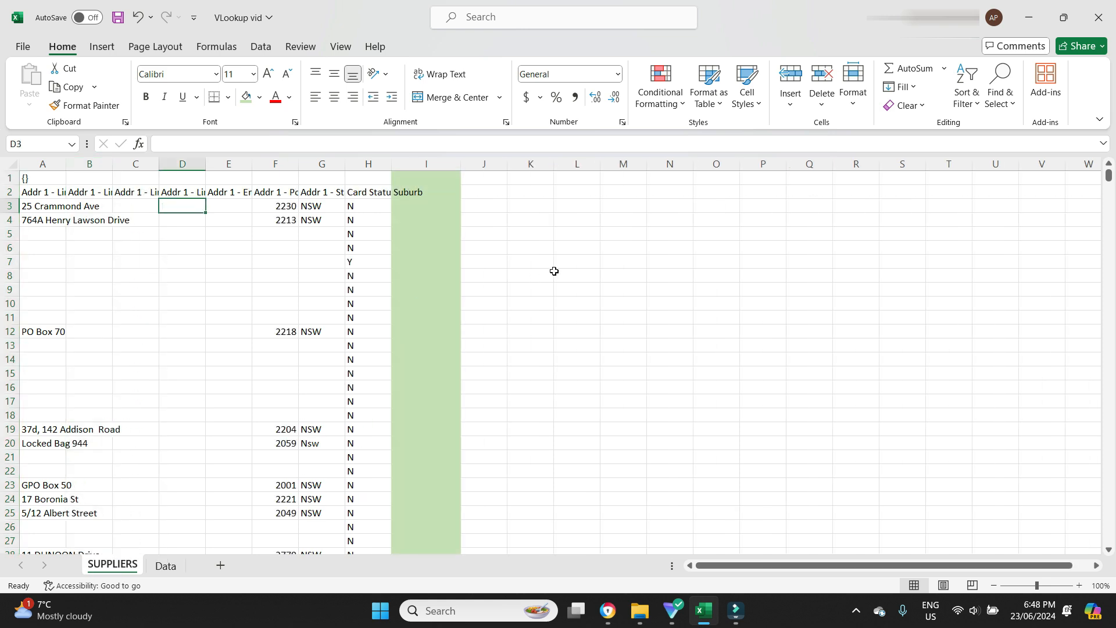
# Begin a VLOOKUP formula in the Suburb cell I3 using A3 as the lookup value
pyautogui.click(425, 207)
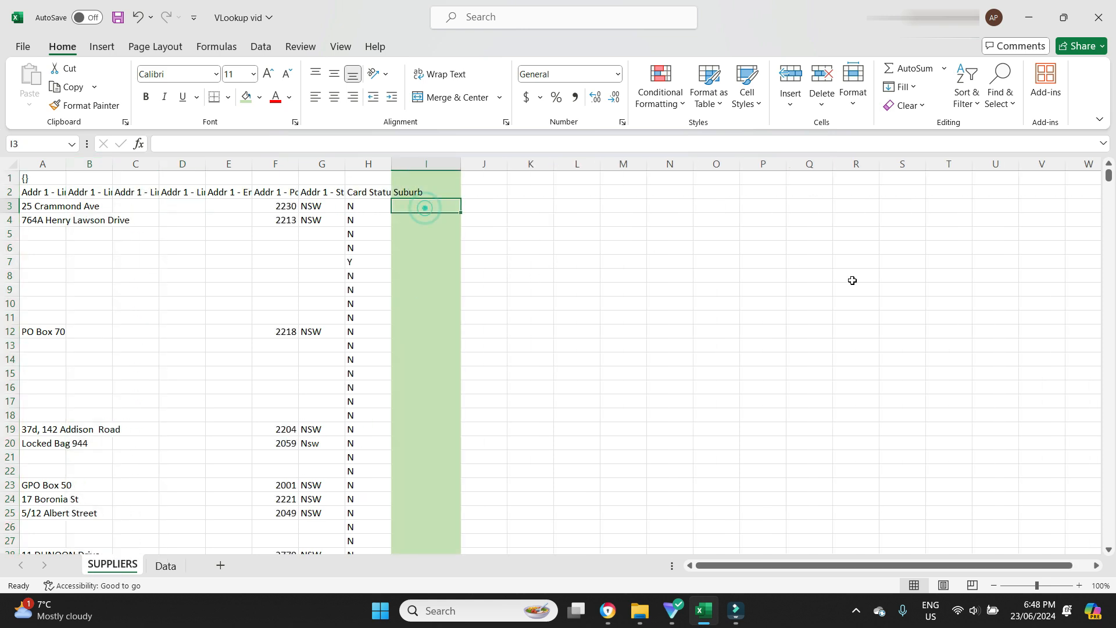
pyautogui.write('=vlookup')
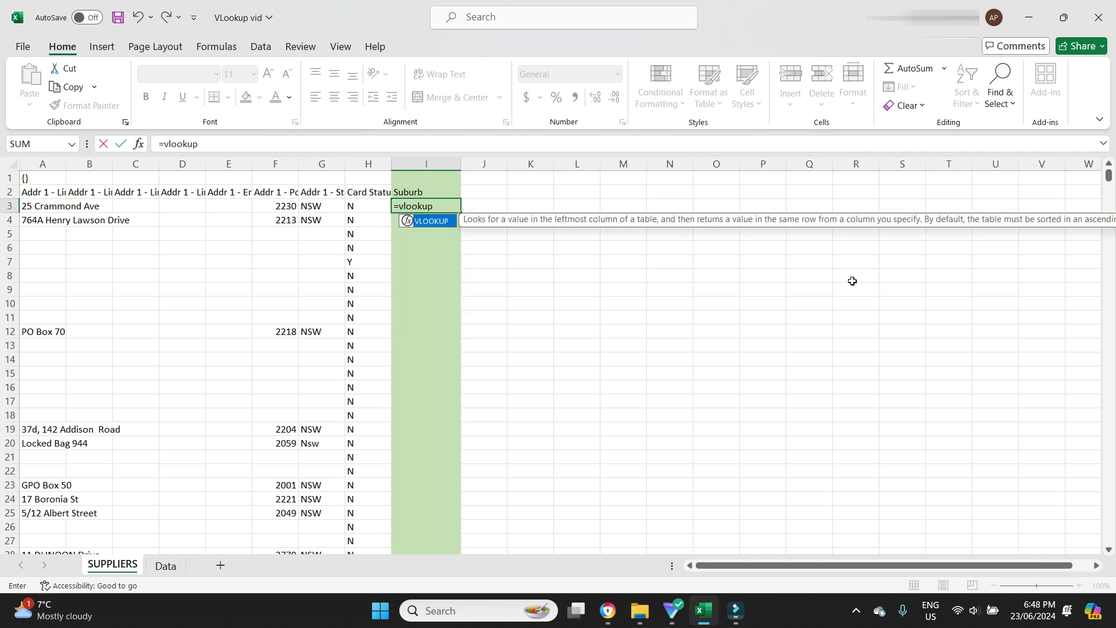
pyautogui.write('(')
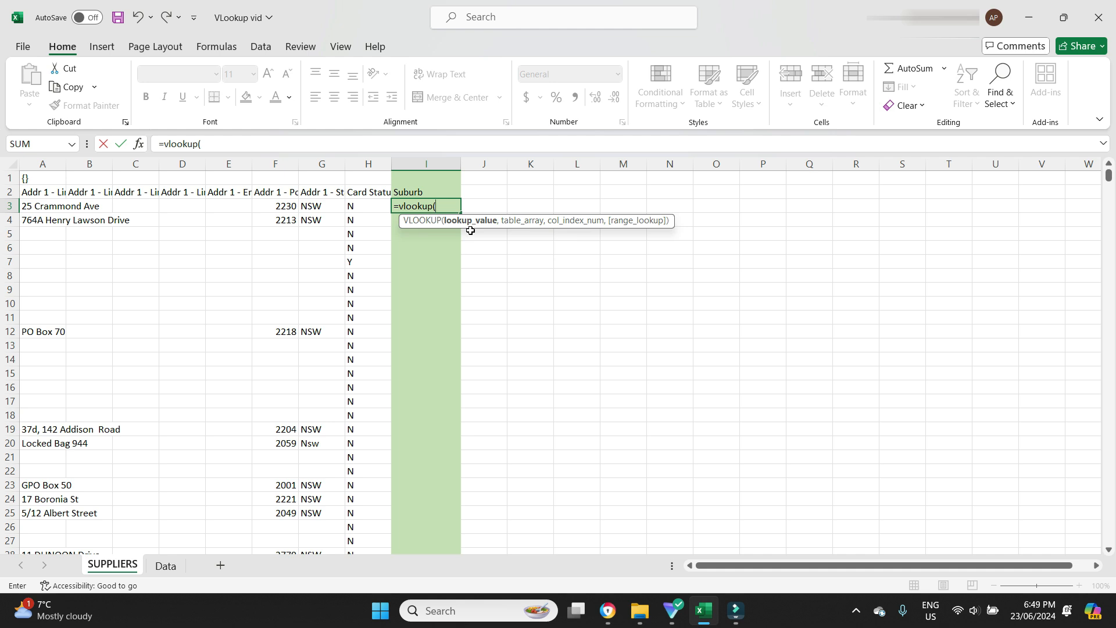
pyautogui.click(28, 205)
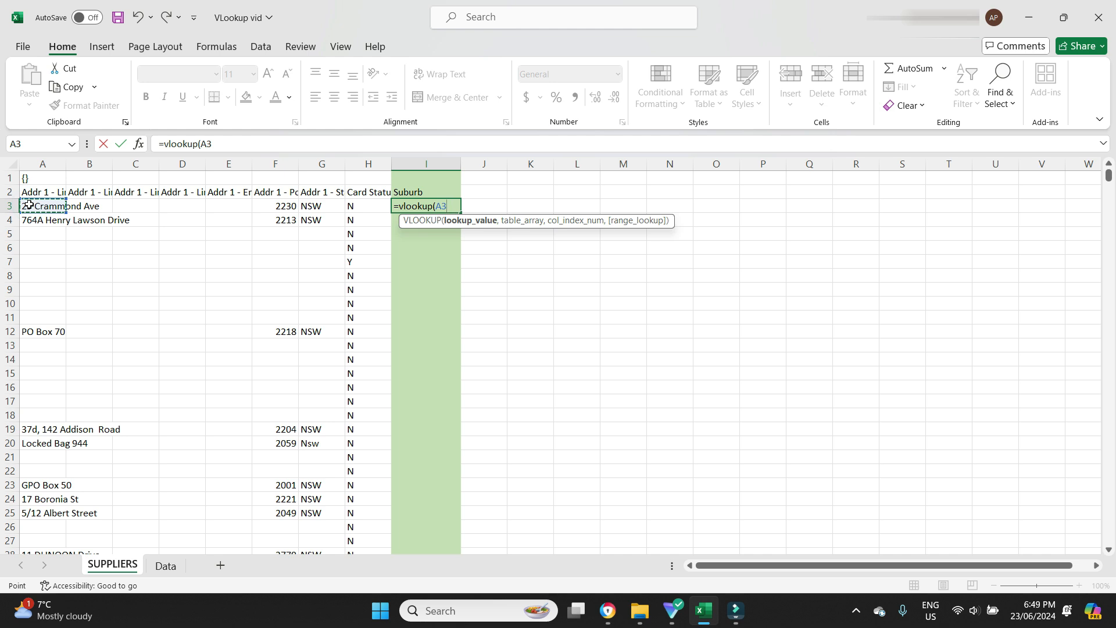
pyautogui.write(',')
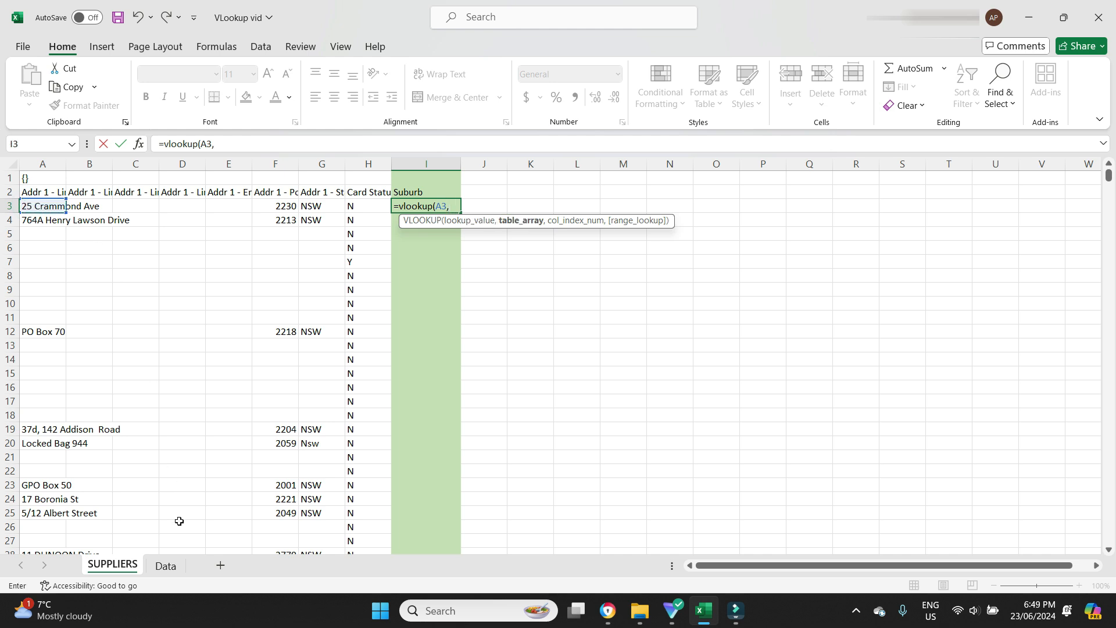
# Complete the formula with table array Data!A:B, column index 2 and FALSE for an exact match
pyautogui.click(166, 565)
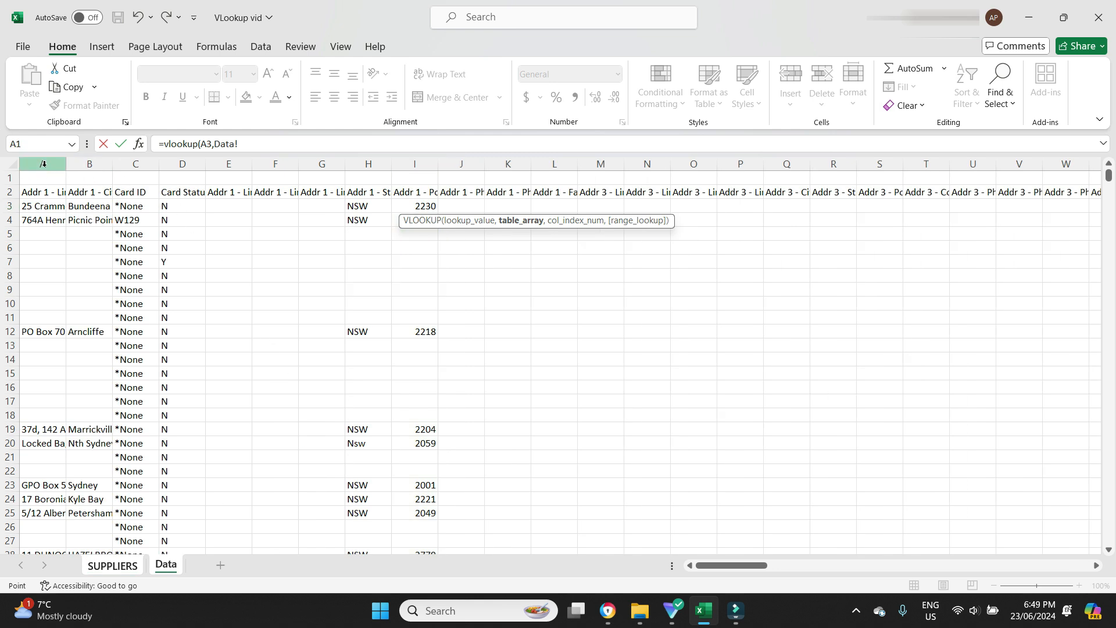
pyautogui.moveTo(43, 163); pyautogui.dragTo(87, 163)
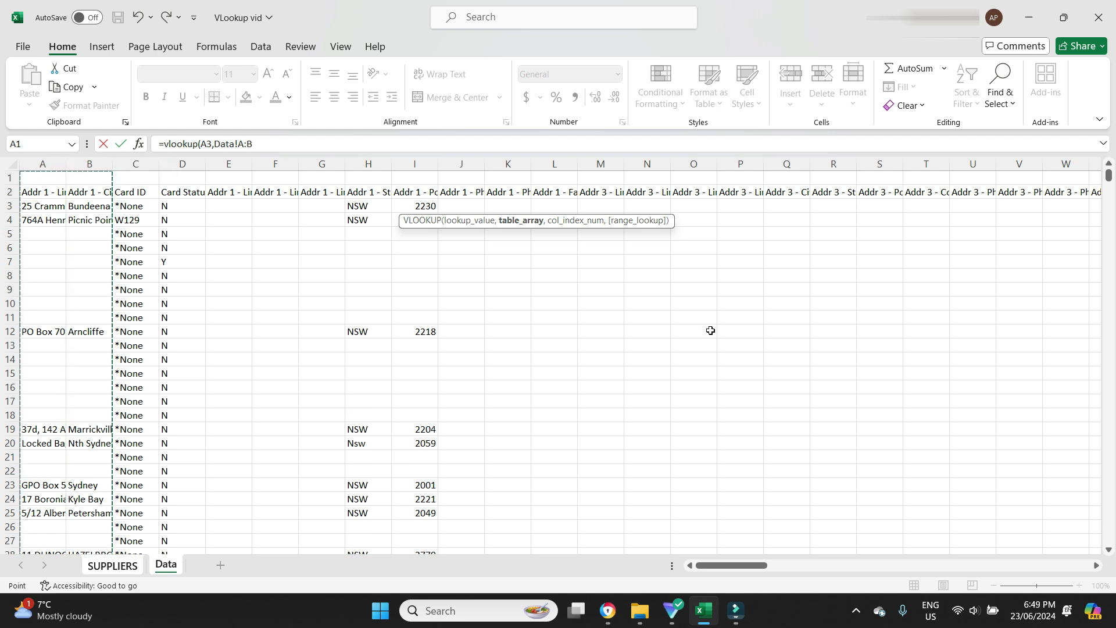
pyautogui.write(',')
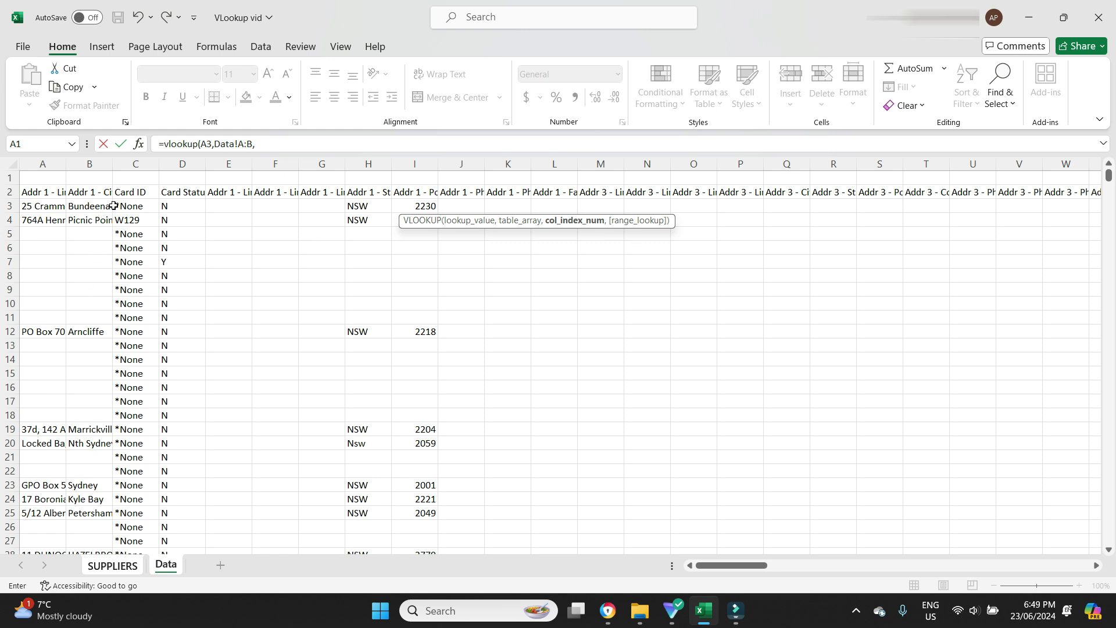
pyautogui.click(344, 140)
pyautogui.click(344, 140)
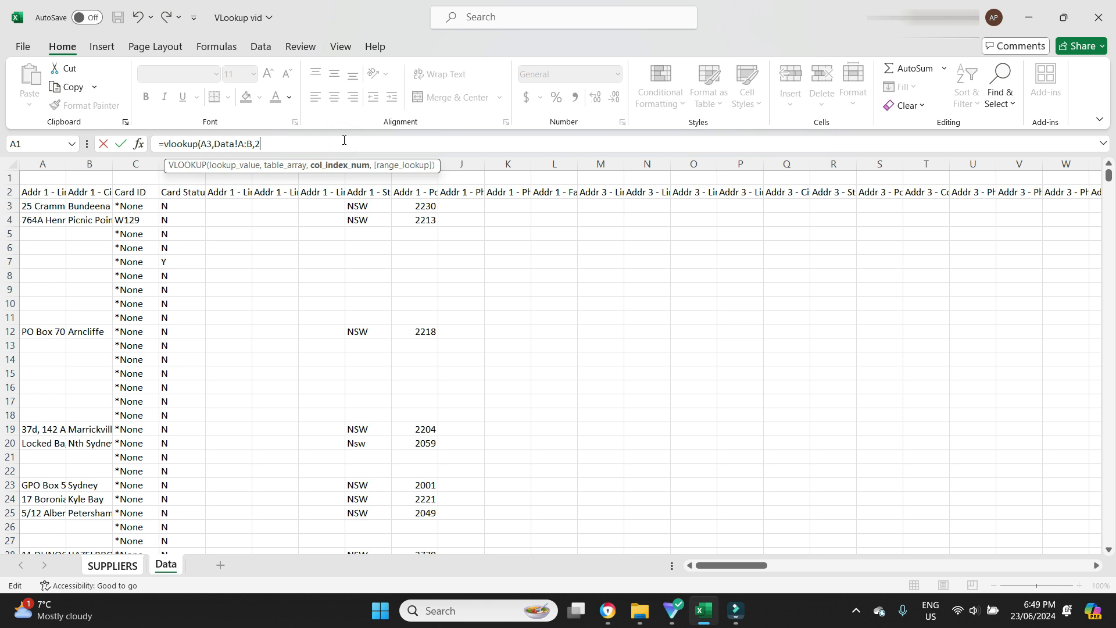
pyautogui.write(',')
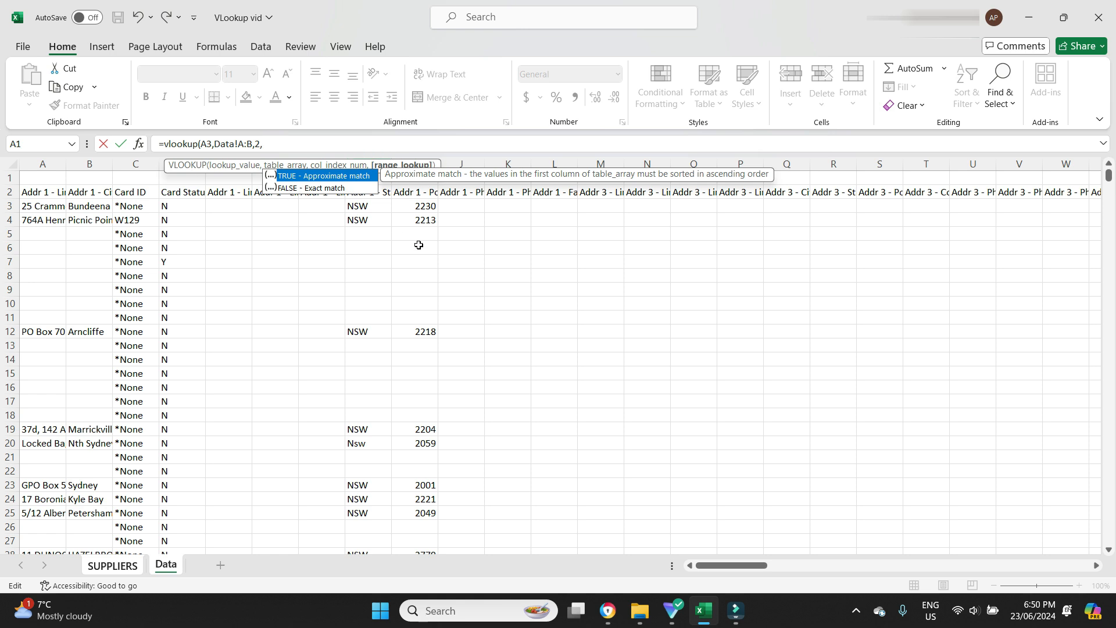
pyautogui.write('ALSE)')
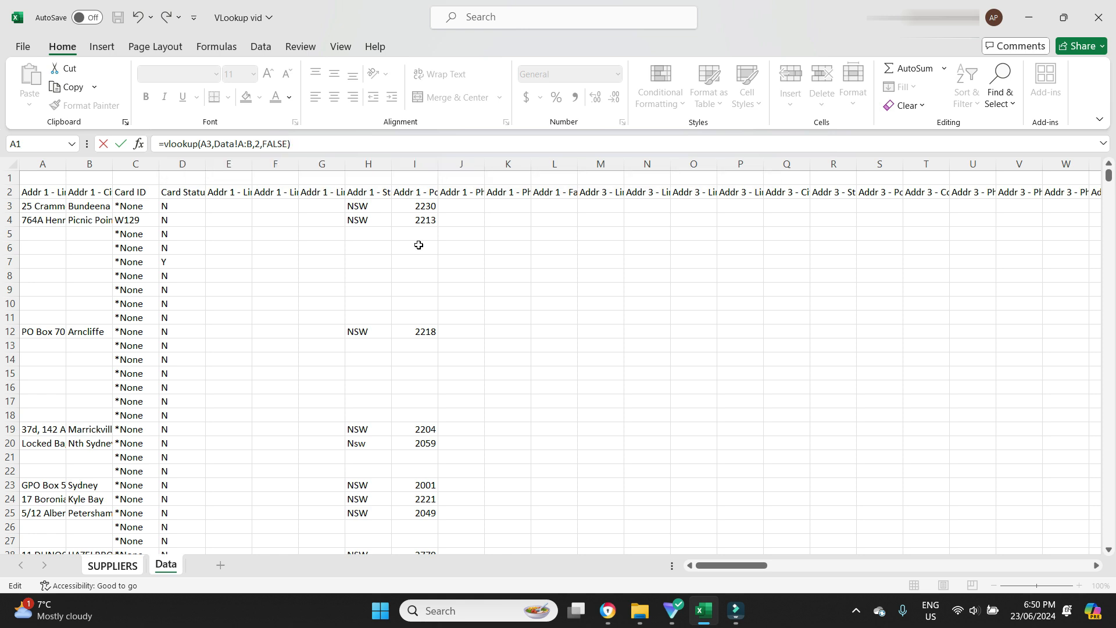
pyautogui.press('Return')
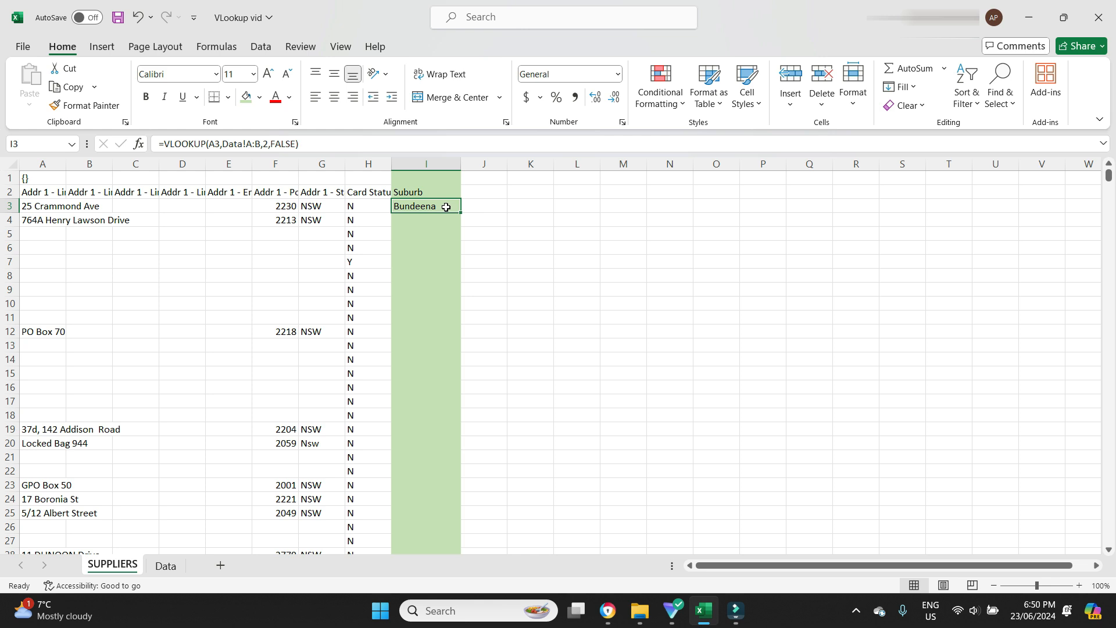
# Fill the VLOOKUP formula from I3 down the Suburb column through row 29
pyautogui.click(172, 565)
pyautogui.click(55, 207)
pyautogui.click(88, 206)
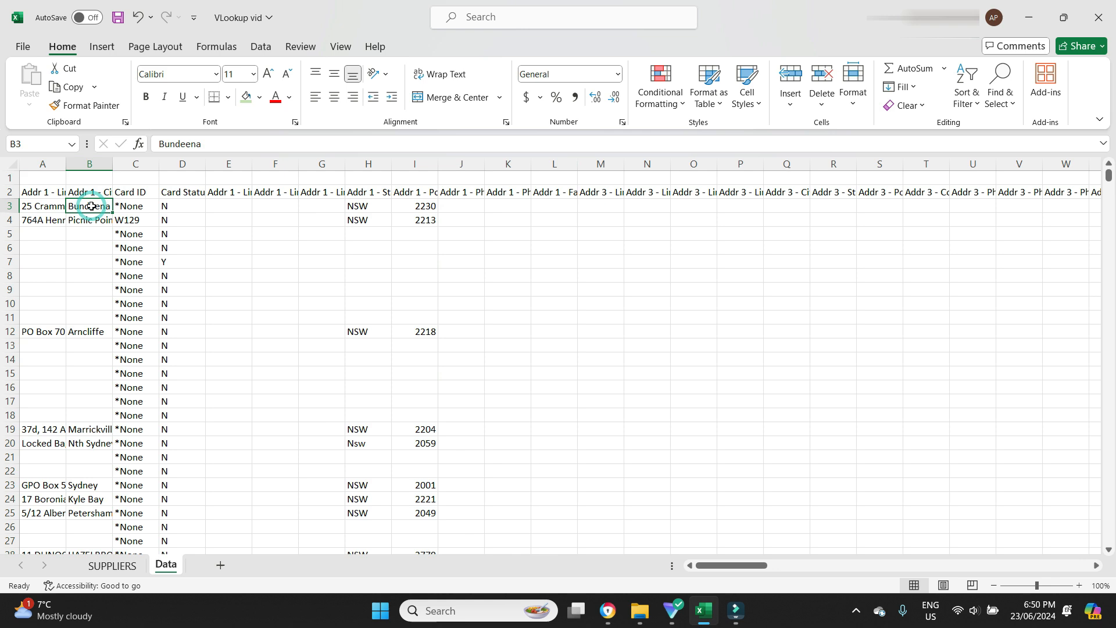
pyautogui.click(113, 564)
pyautogui.moveTo(463, 215); pyautogui.dragTo(441, 529)
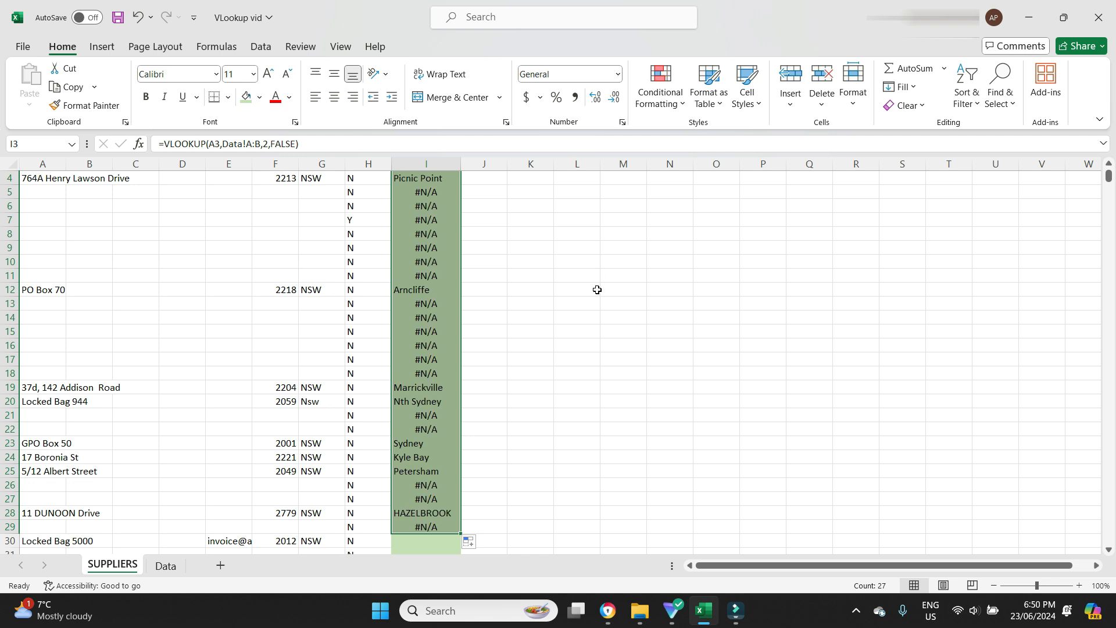
# Examine the filled suburb results against the matching address rows on the Data sheet
pyautogui.scroll(1, 597, 290)
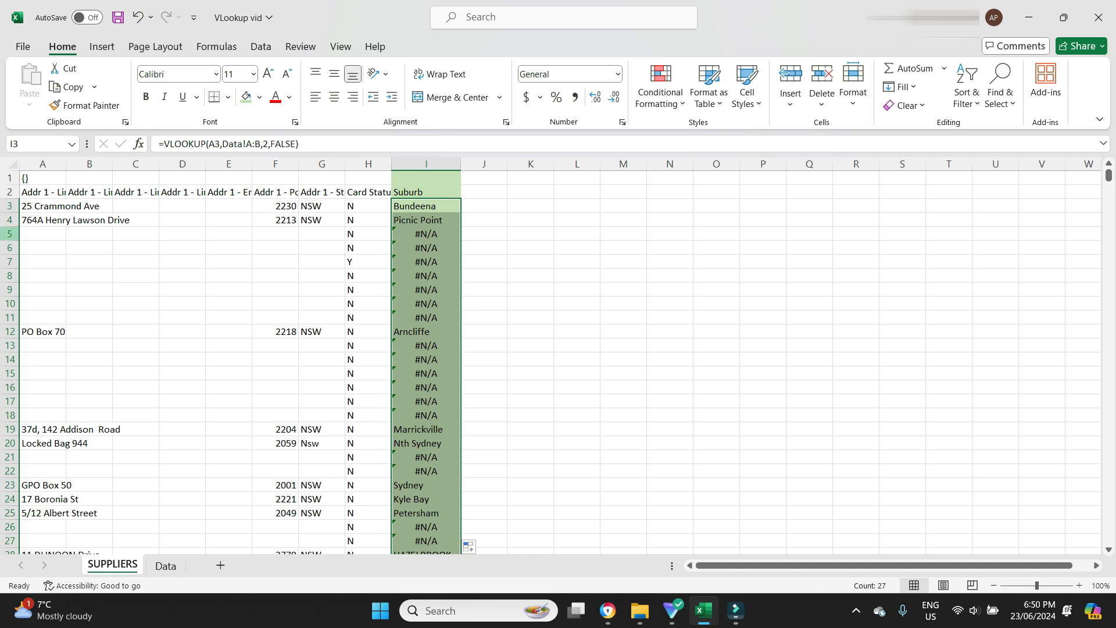
pyautogui.moveTo(39, 233); pyautogui.dragTo(44, 305)
pyautogui.click(706, 275)
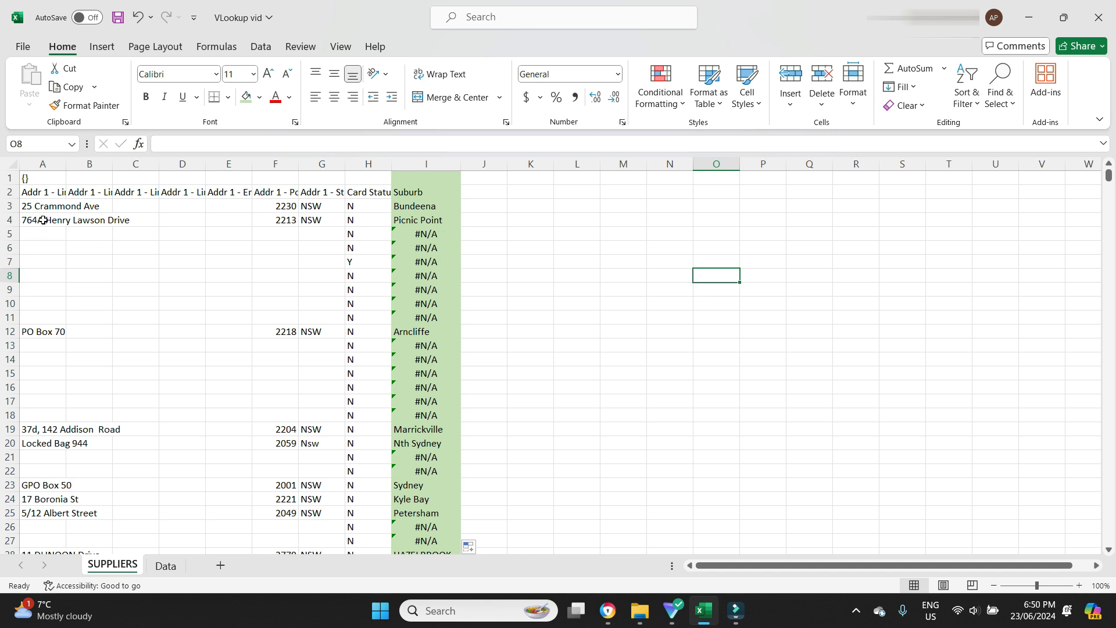
pyautogui.click(166, 565)
pyautogui.click(33, 219)
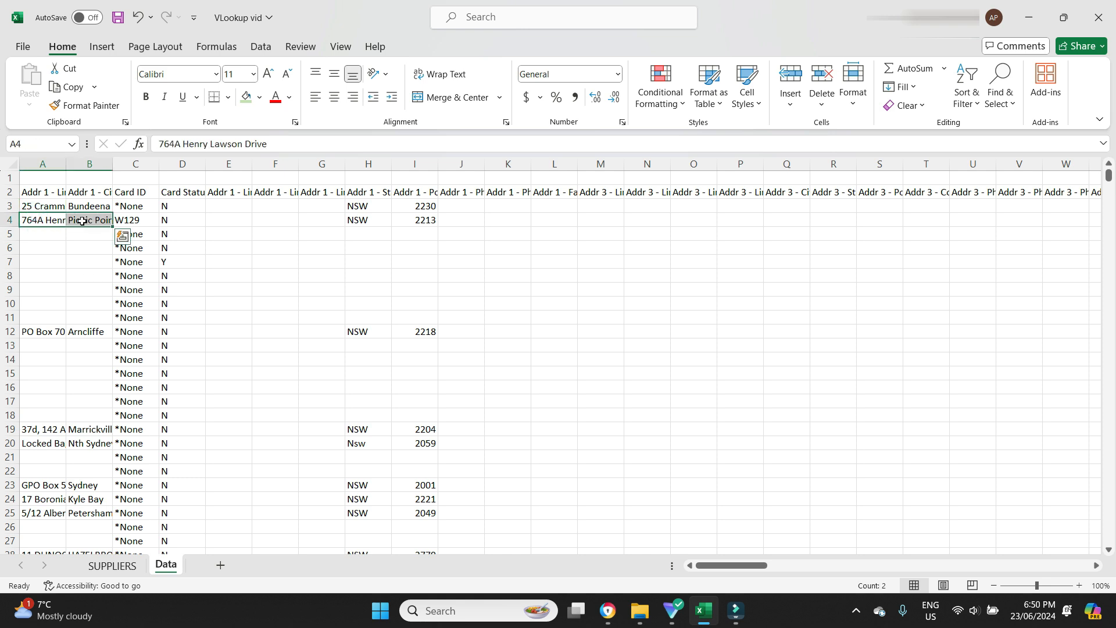
pyautogui.click(112, 565)
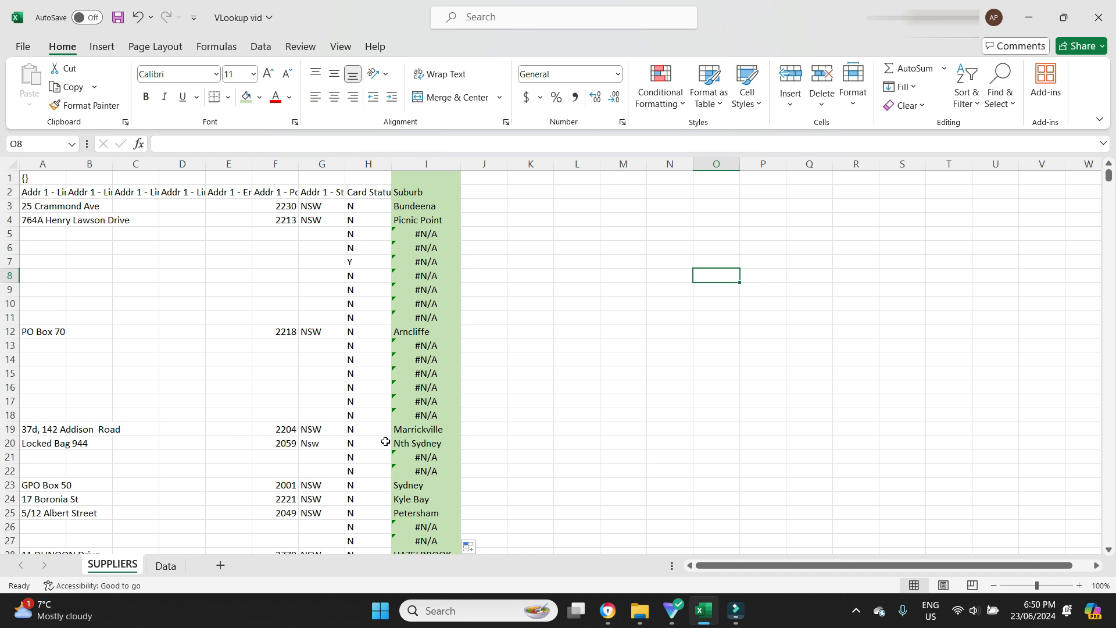
pyautogui.click(167, 567)
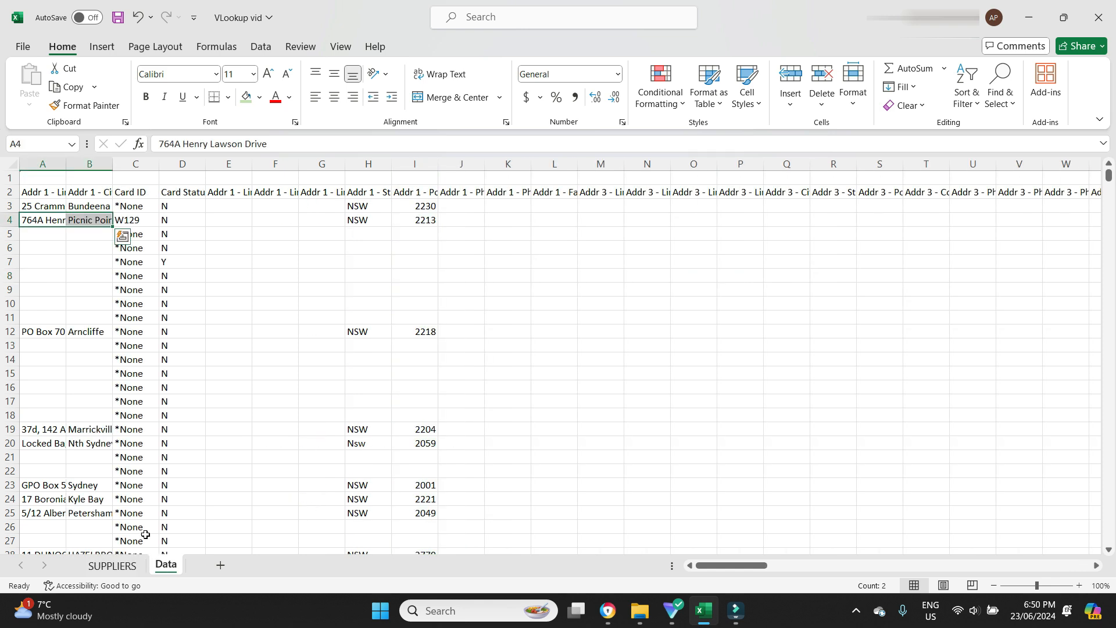
pyautogui.click(40, 431)
pyautogui.click(70, 432)
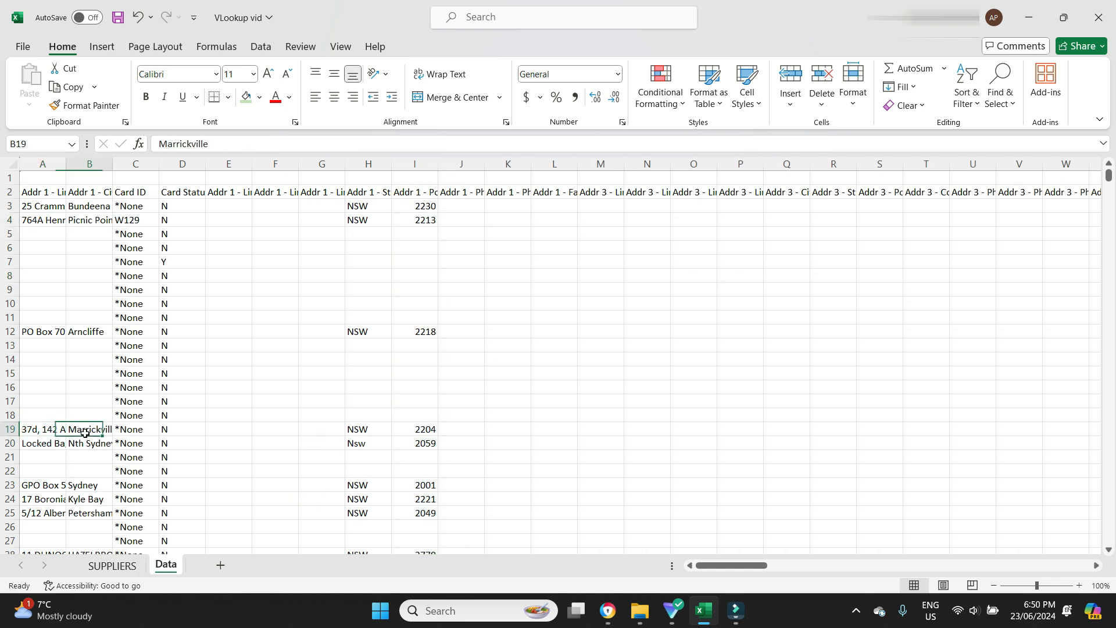
pyautogui.click(99, 564)
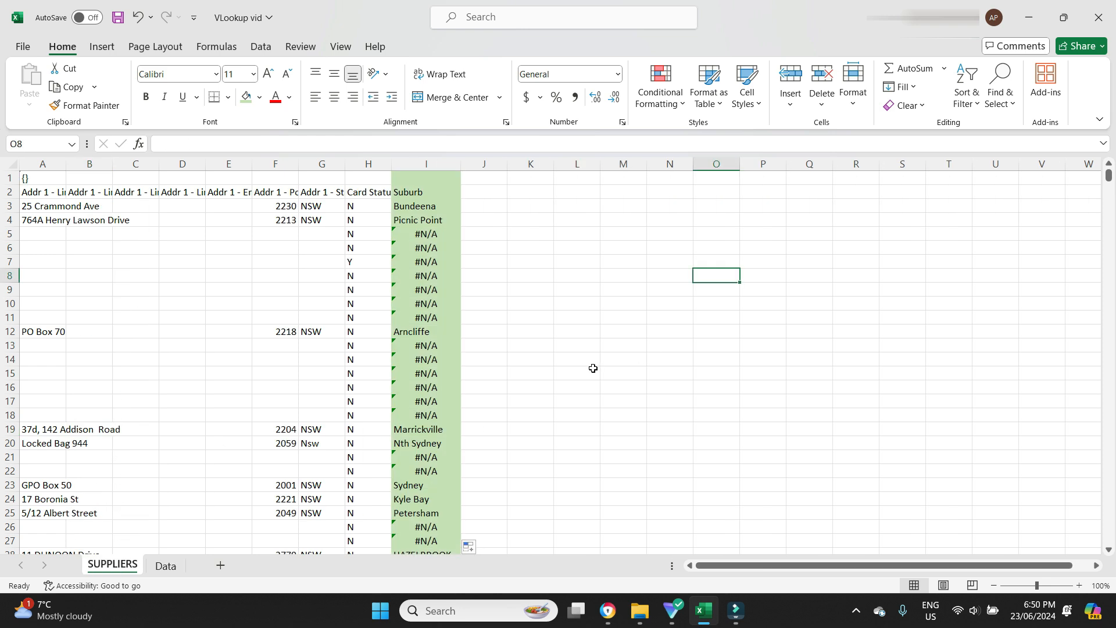
pyautogui.click(592, 372)
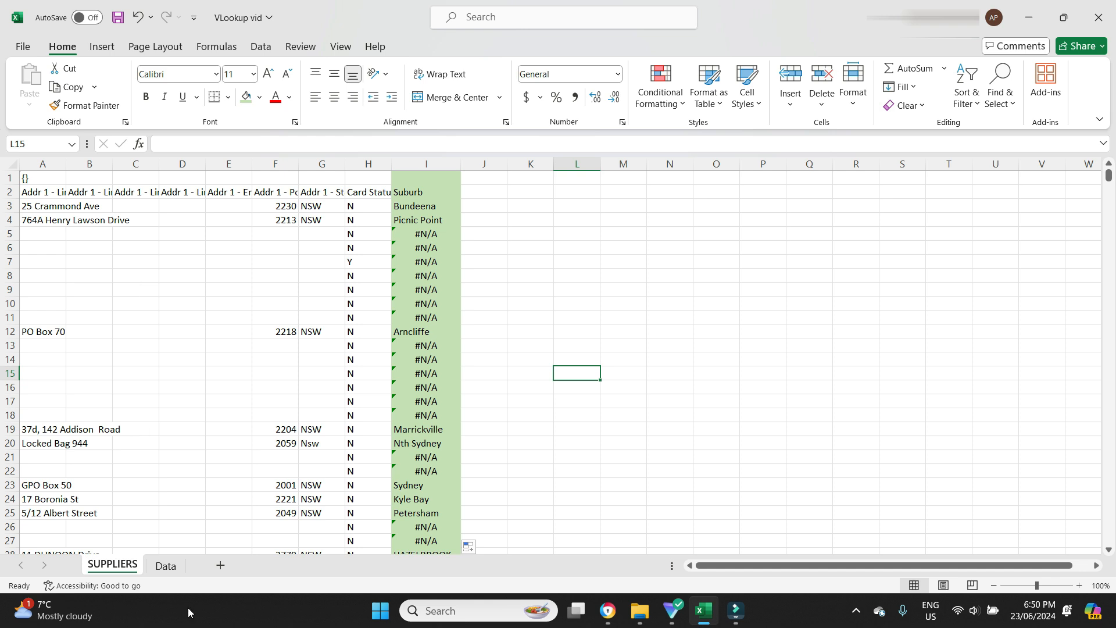
pyautogui.click(169, 566)
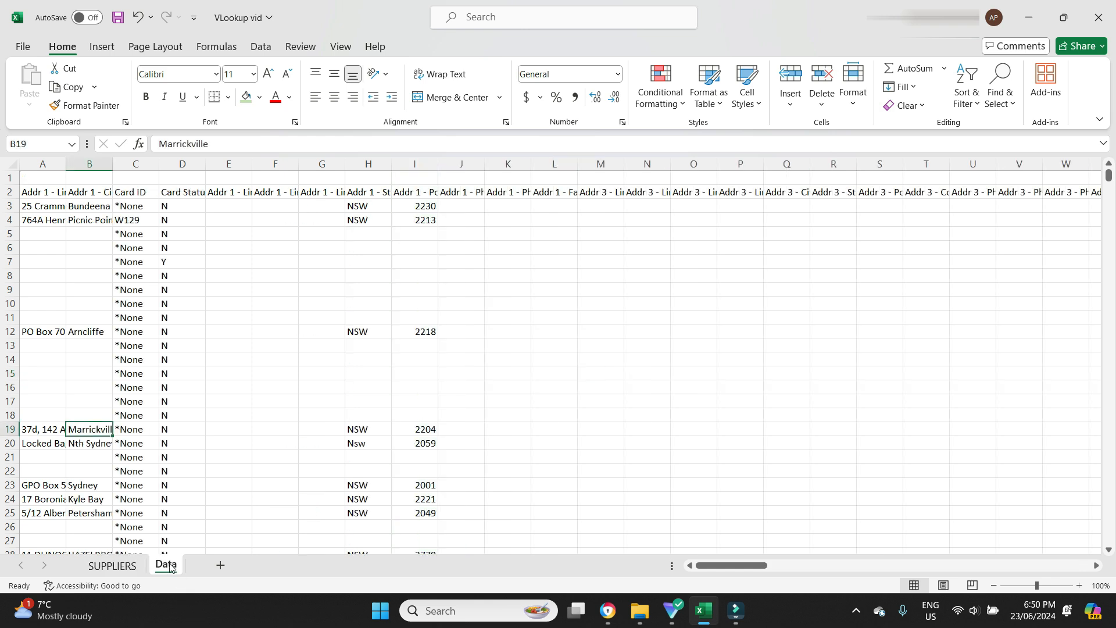
pyautogui.click(119, 567)
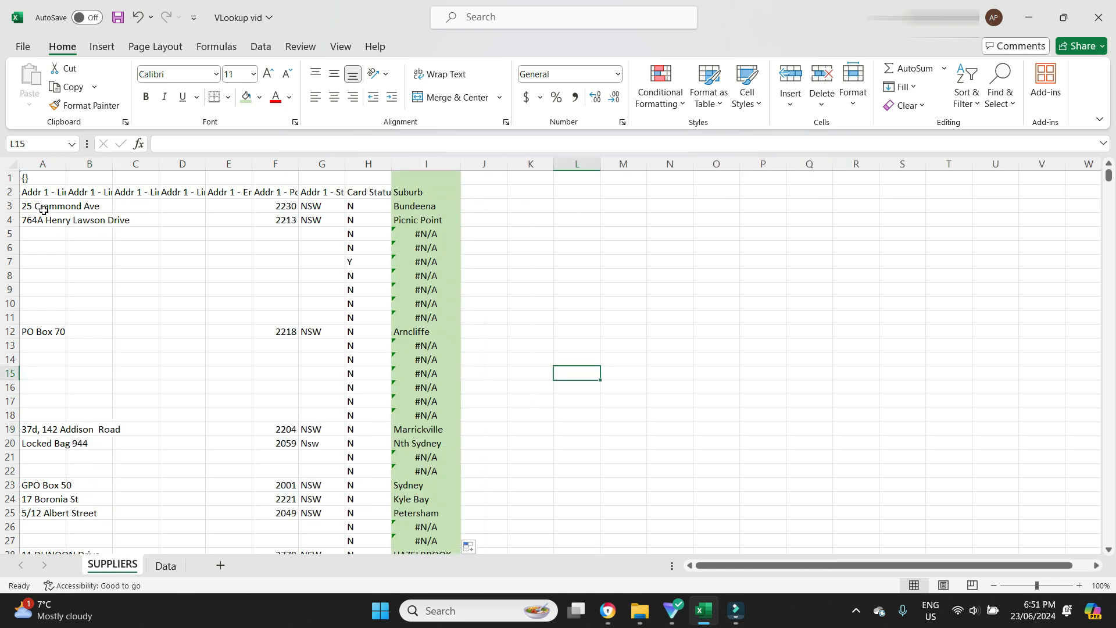
# Check individual addresses in column A of SUPPLIERS against their corresponding rows on the Data sheet
pyautogui.click(44, 209)
pyautogui.click(33, 220)
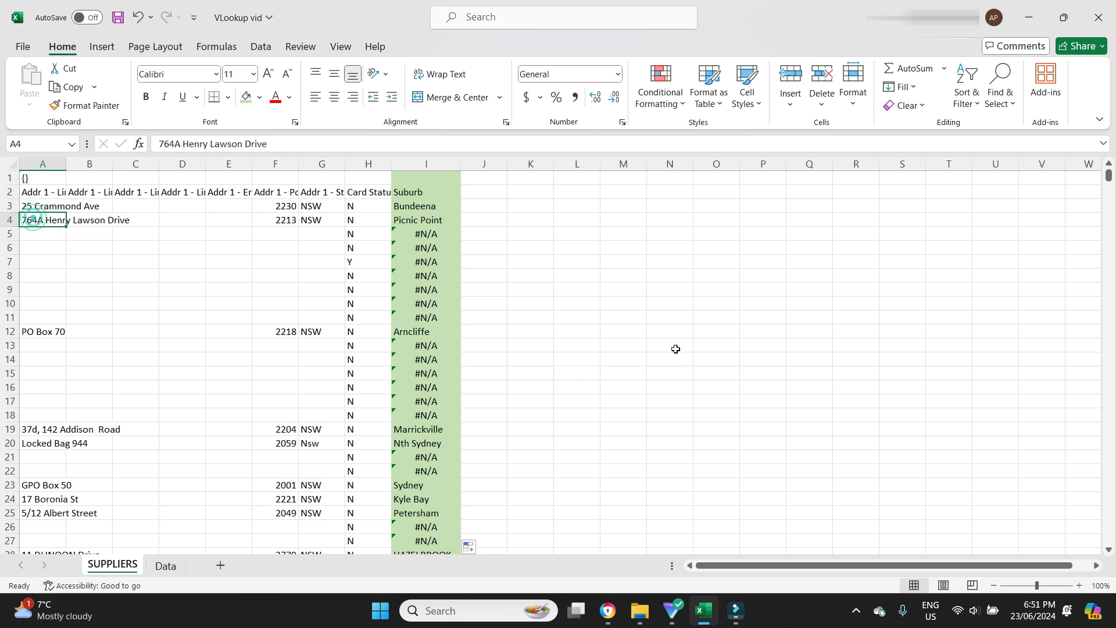
pyautogui.click(47, 330)
pyautogui.click(46, 208)
pyautogui.click(43, 221)
pyautogui.click(43, 332)
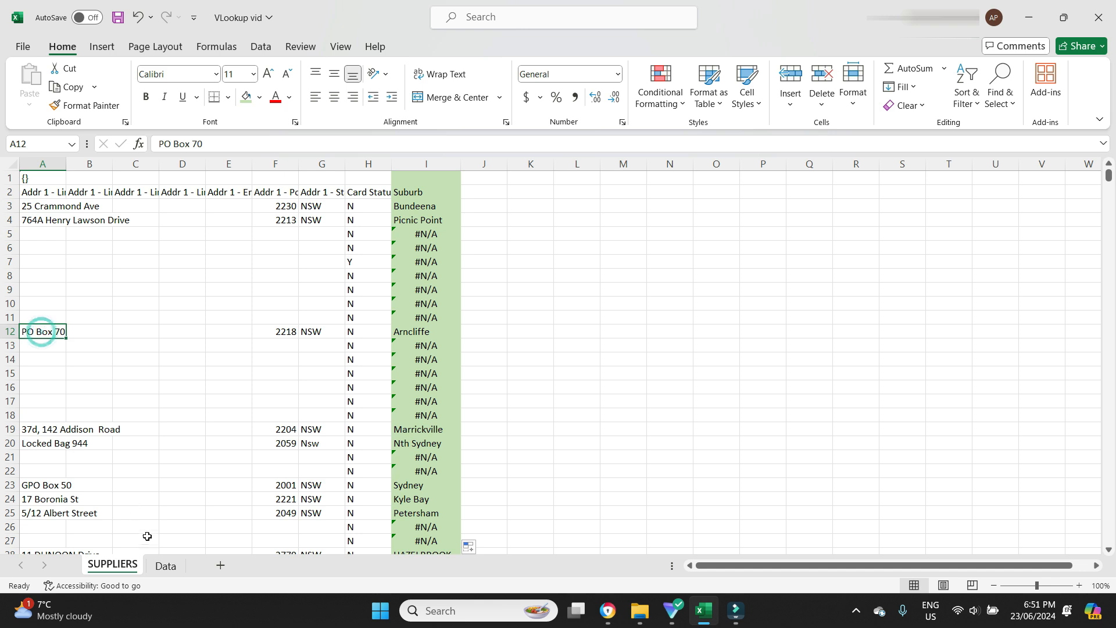
pyautogui.click(165, 565)
pyautogui.click(96, 204)
pyautogui.click(92, 219)
pyautogui.click(95, 326)
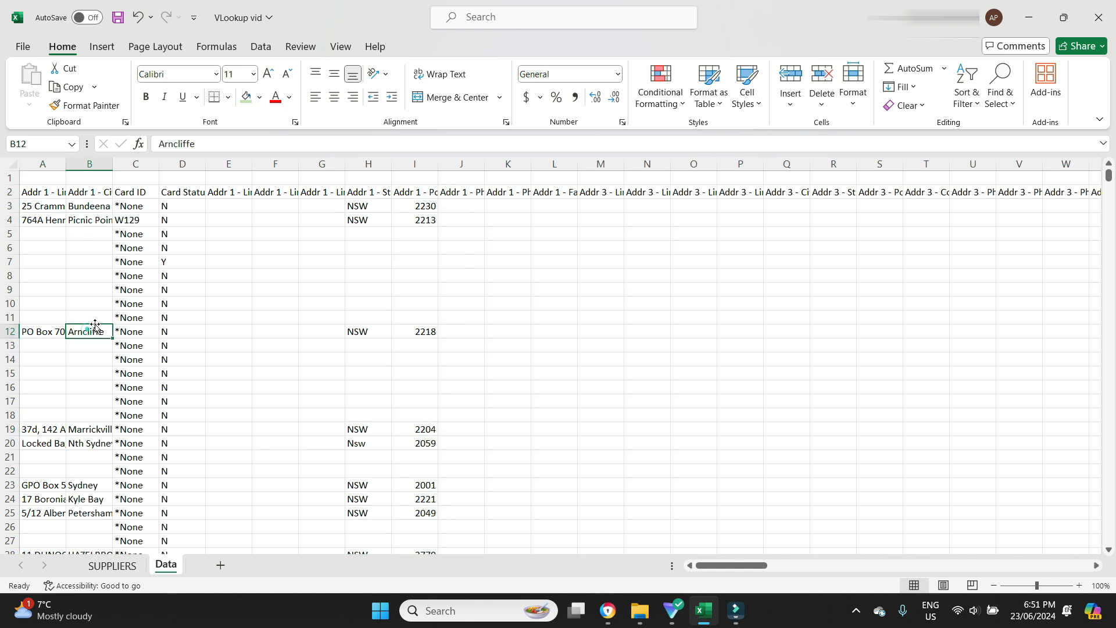
pyautogui.click(112, 565)
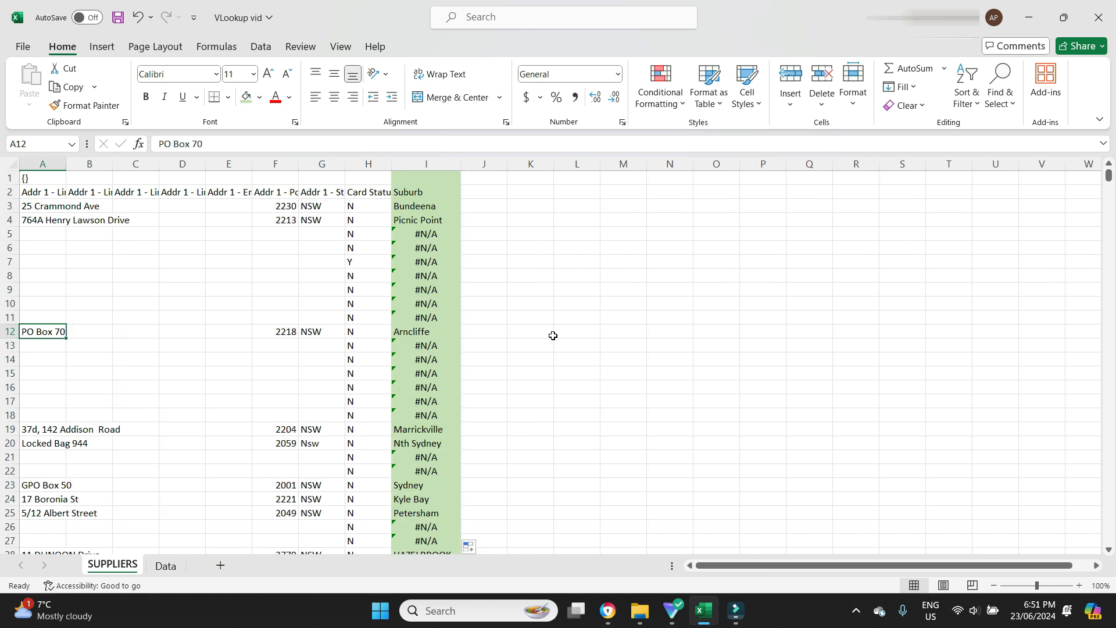
pyautogui.click(493, 330)
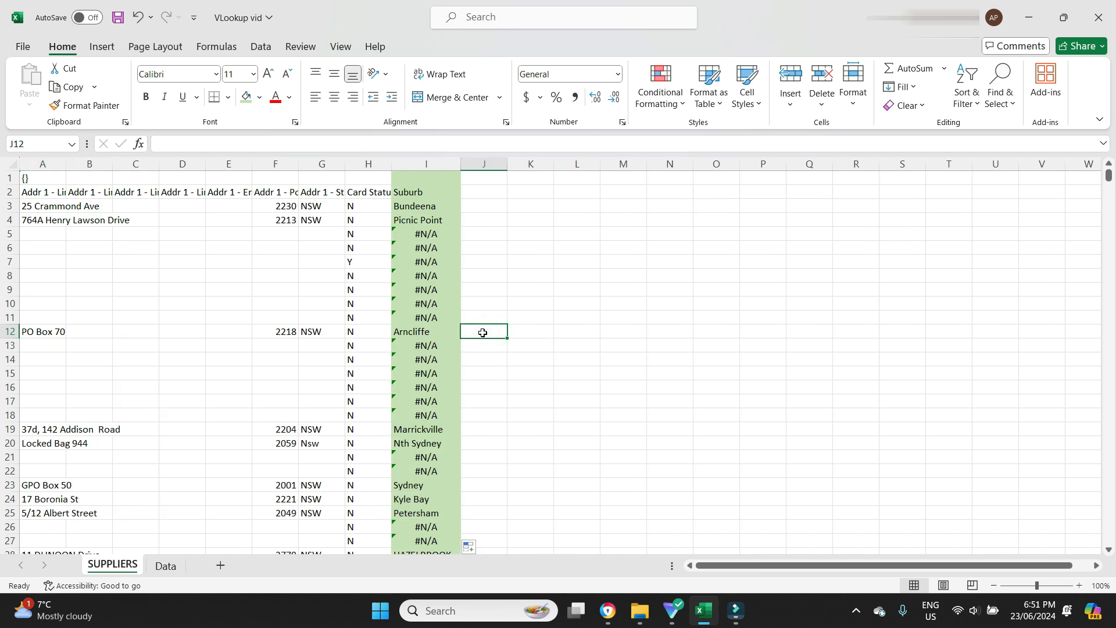